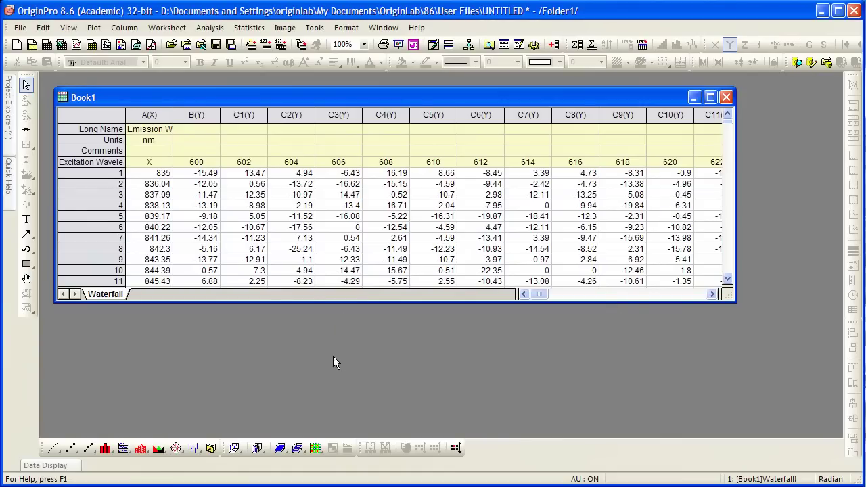
# - Plot column B as a line graph in Graph1 and check that the x-axis title font is 22
pyautogui.click(204, 117)
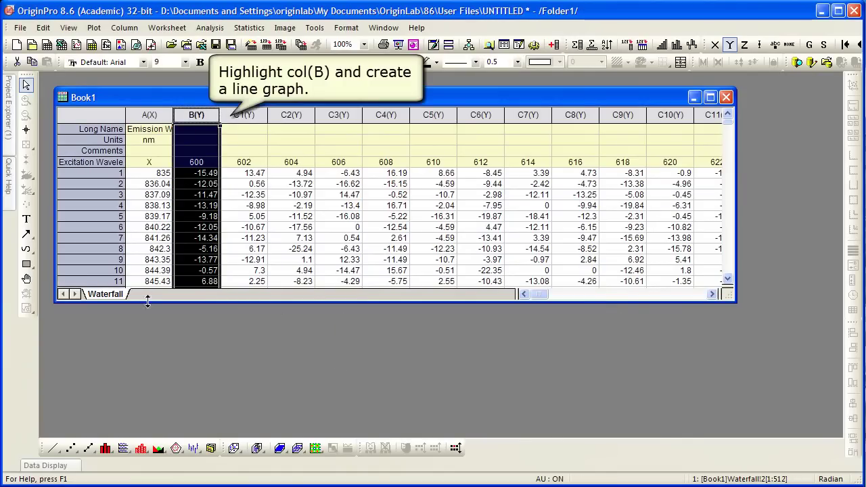
pyautogui.click(54, 448)
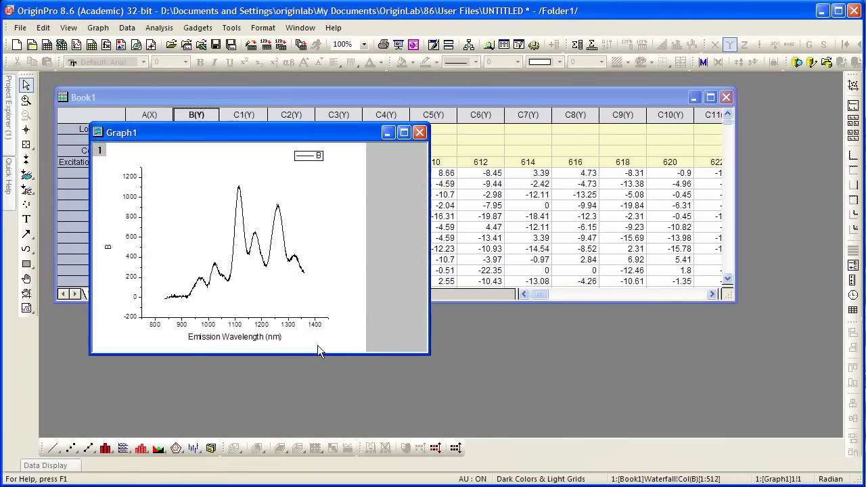
pyautogui.click(280, 336)
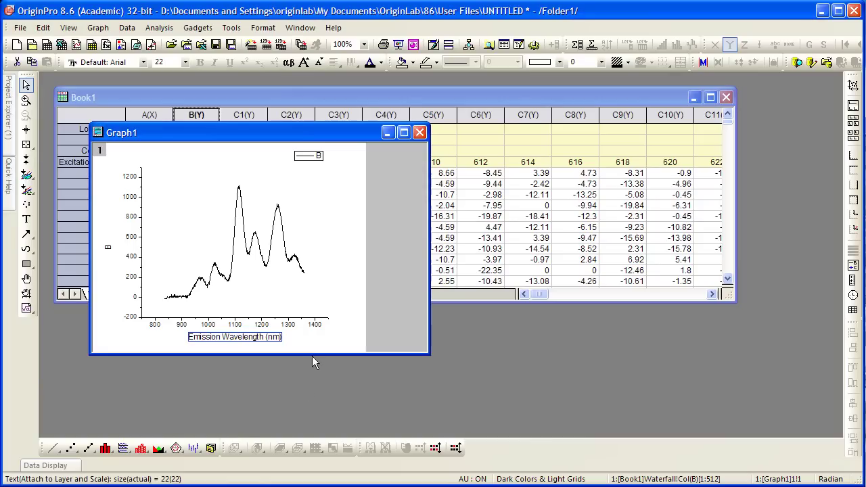
pyautogui.click(315, 307)
# - Drag the Graph1 layer's lower-right corner inward and confirm the axis title shrinks to 17.6
pyautogui.click(315, 305)
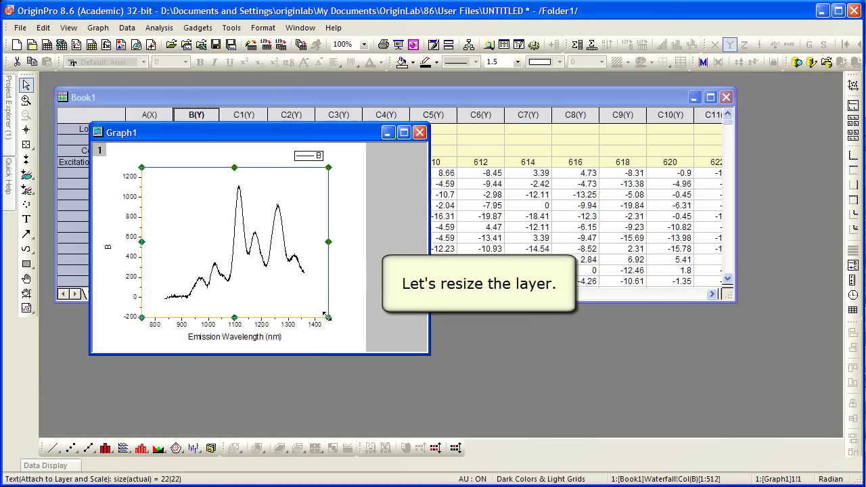
pyautogui.moveTo(327, 316); pyautogui.dragTo(306, 286)
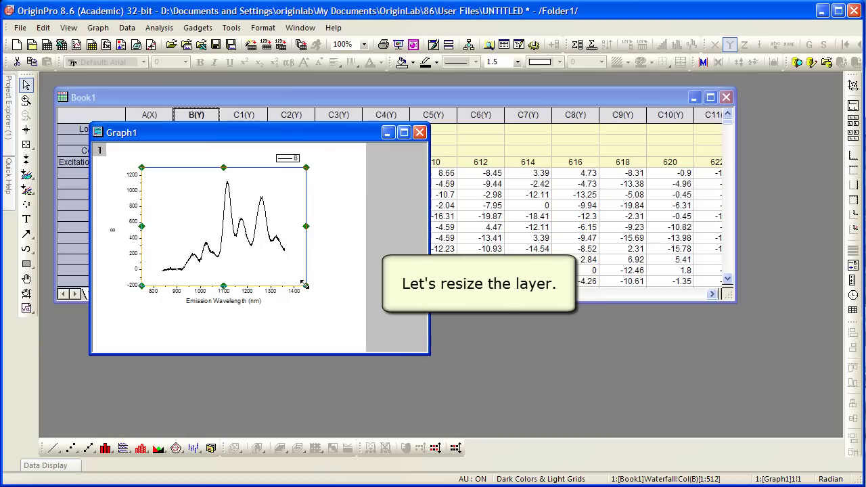
pyautogui.click(261, 297)
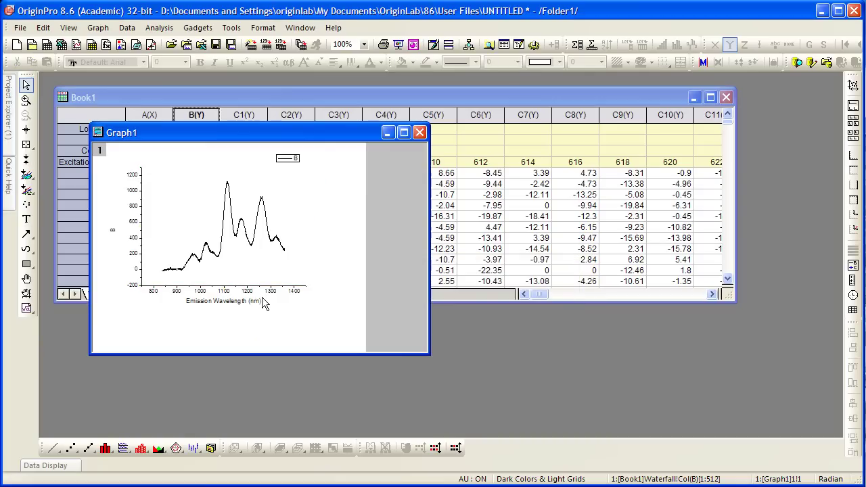
pyautogui.click(258, 300)
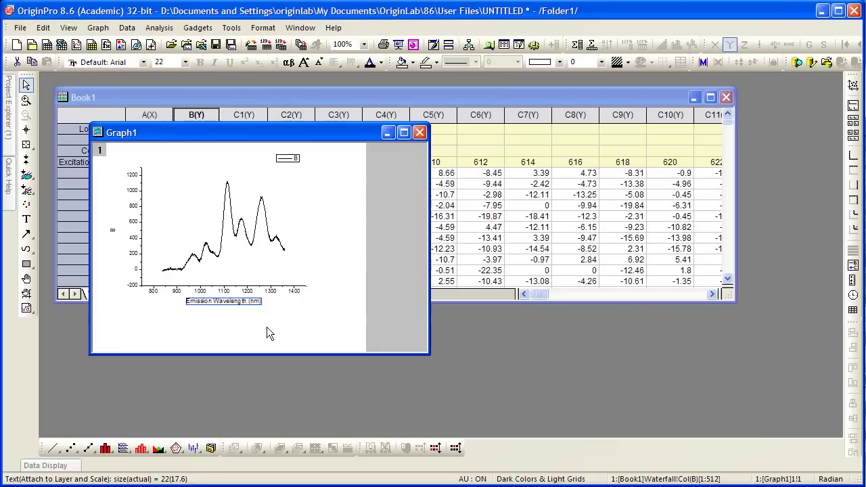
# - In Layer Properties > Display, set the layer's element scaling to Fixed Factor 1
pyautogui.click(263, 27)
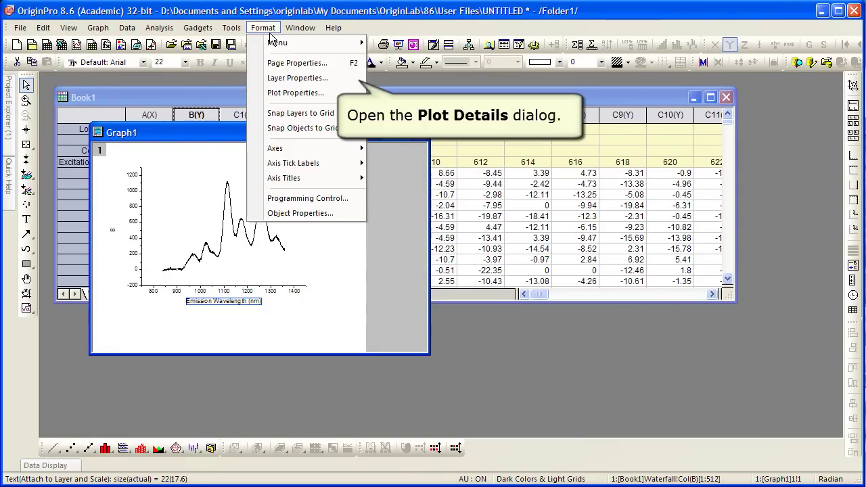
pyautogui.click(332, 79)
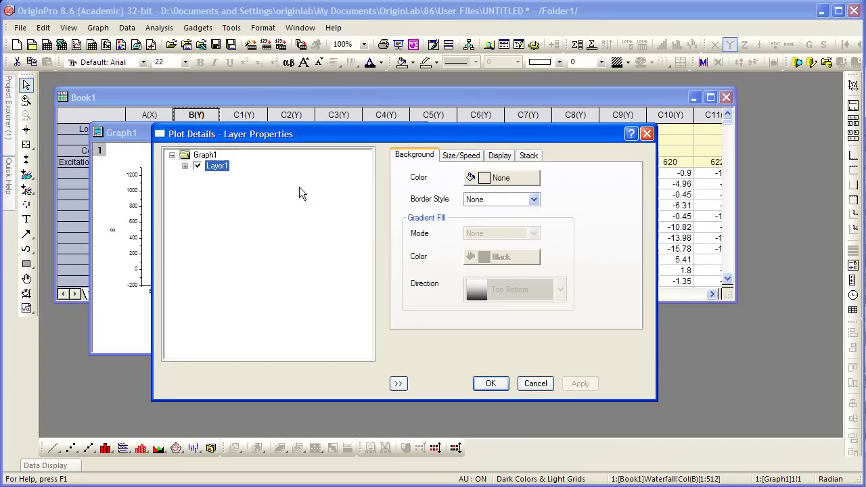
pyautogui.click(506, 155)
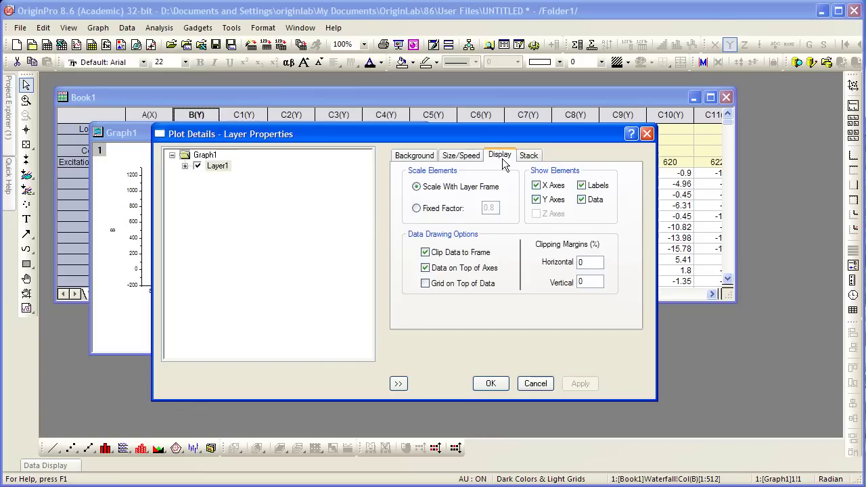
pyautogui.click(465, 211)
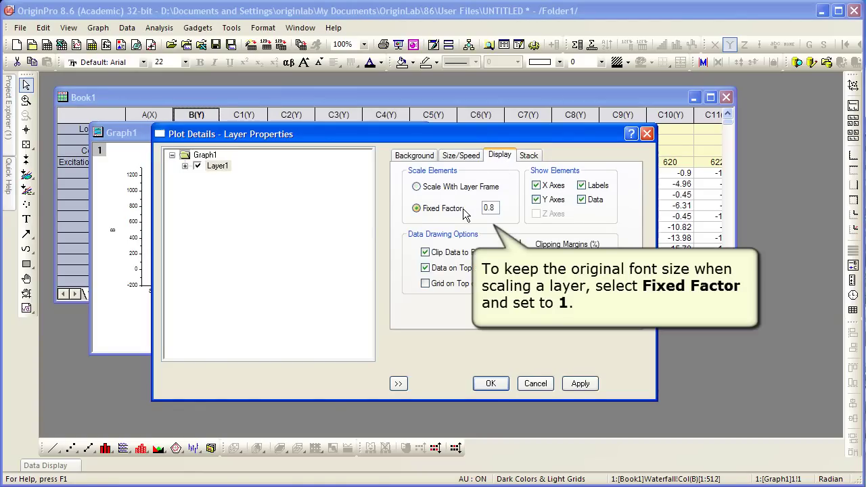
pyautogui.hotkey('shift', 'Home')
pyautogui.write('1')
pyautogui.click(495, 384)
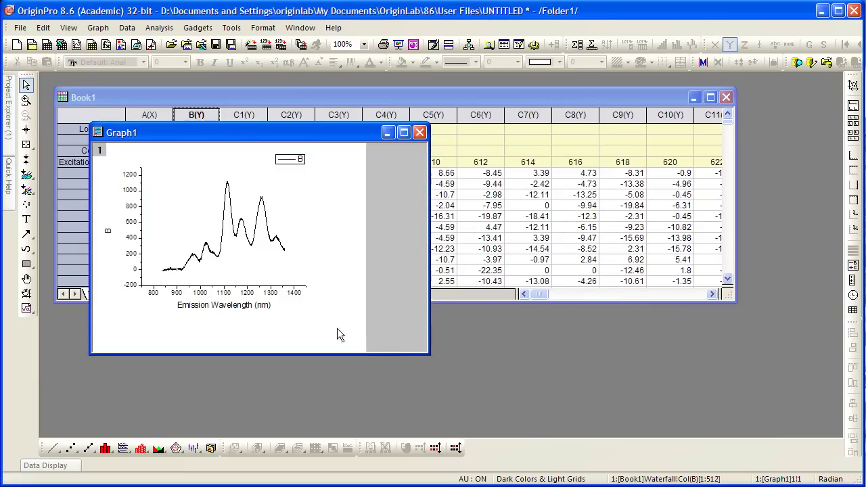
# - Shrink the Graph1 layer further and verify the axis title stays at size 22
pyautogui.click(268, 307)
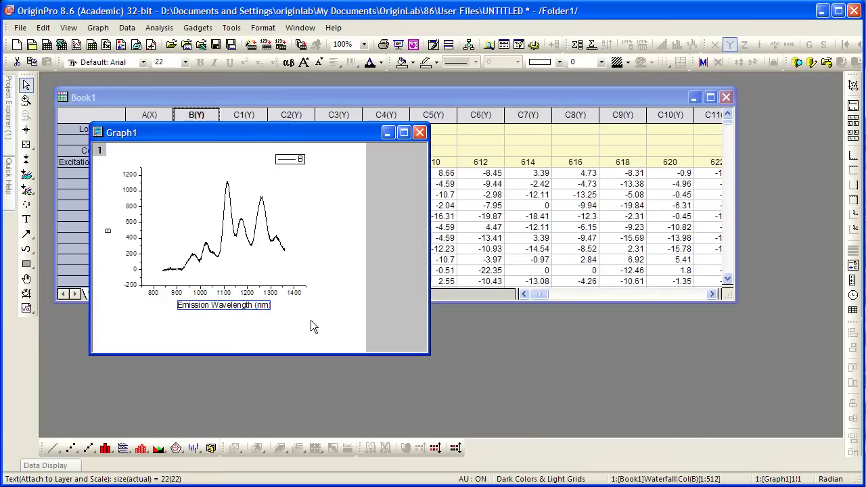
pyautogui.click(302, 284)
pyautogui.click(303, 284)
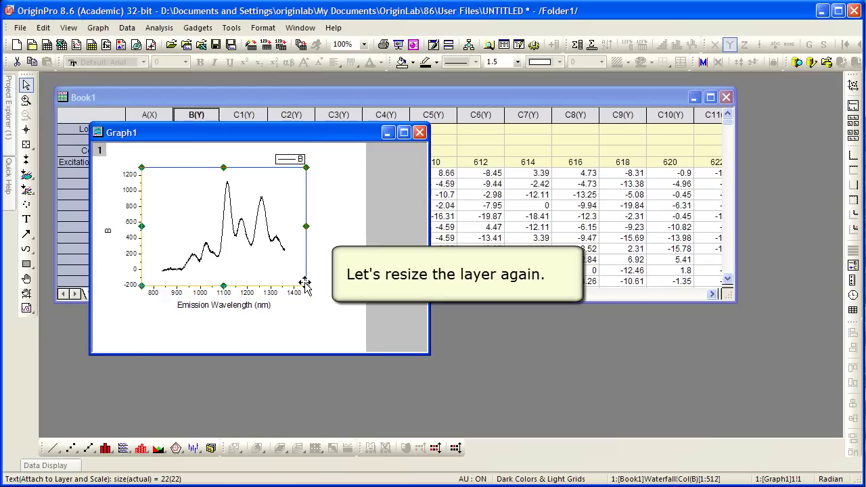
pyautogui.moveTo(304, 284); pyautogui.dragTo(284, 261)
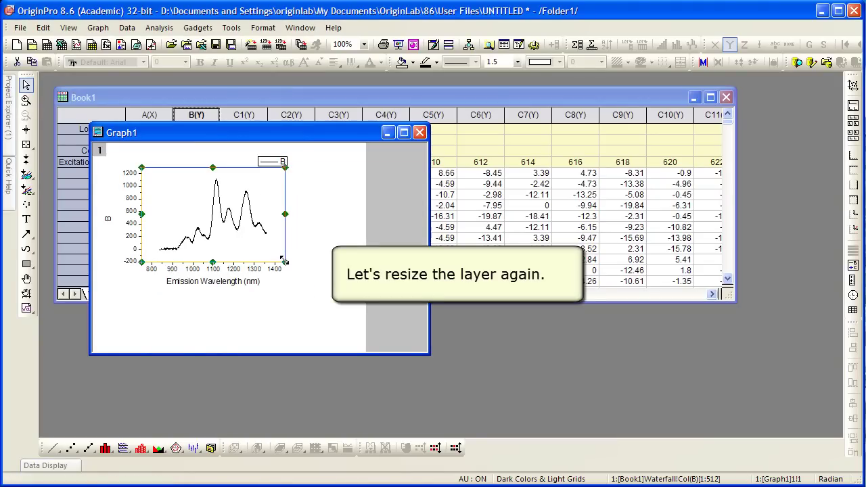
pyautogui.click(257, 283)
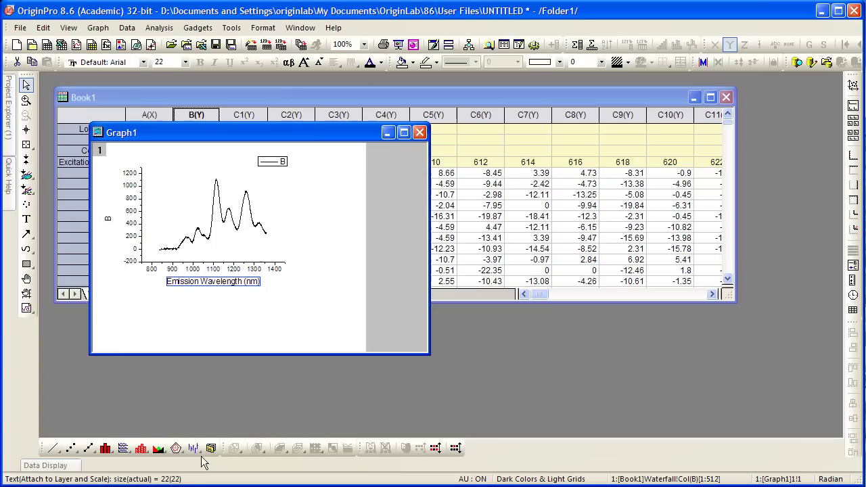
# - Hide Graph1 instead of deleting it, then select columns B through C8 on the Waterfall sheet
pyautogui.click(421, 134)
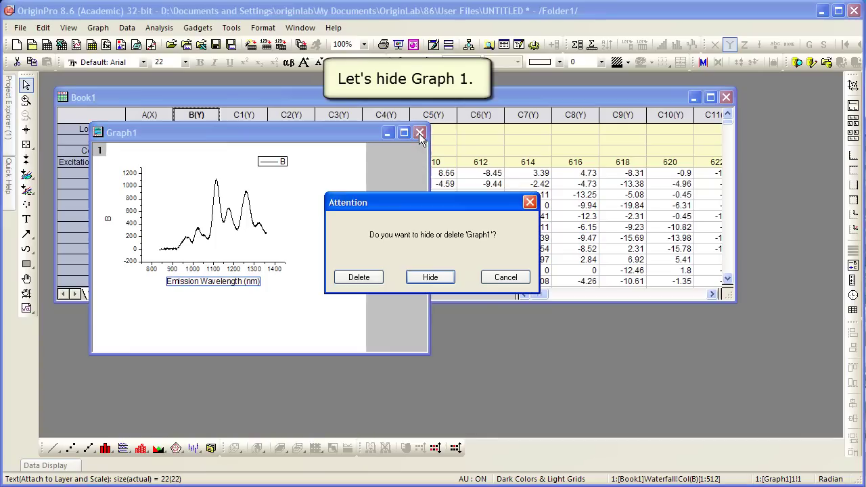
pyautogui.click(430, 277)
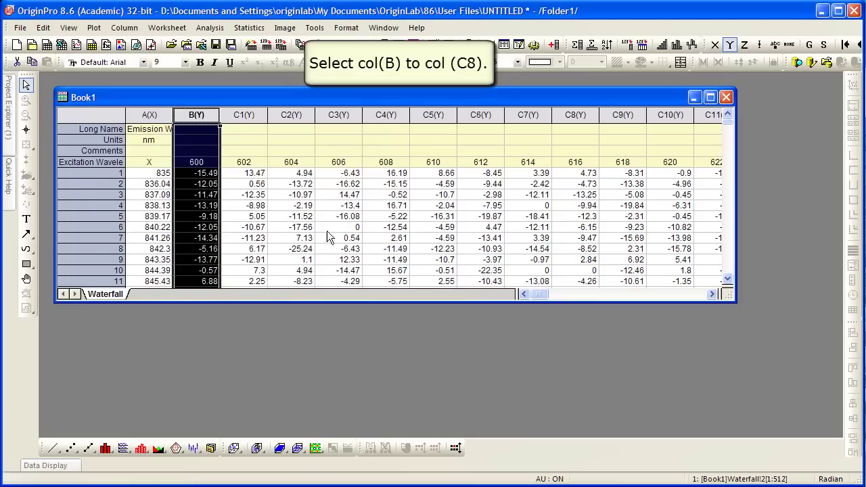
pyautogui.moveTo(196, 115); pyautogui.dragTo(567, 117)
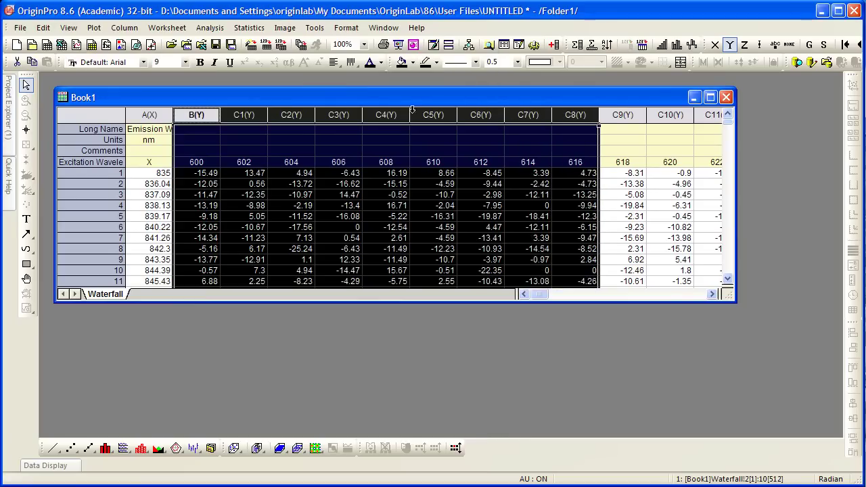
# - Create Graph2 as a 9 Panel plot of columns B–C8 and select the top-left x-axis title
pyautogui.click(102, 30)
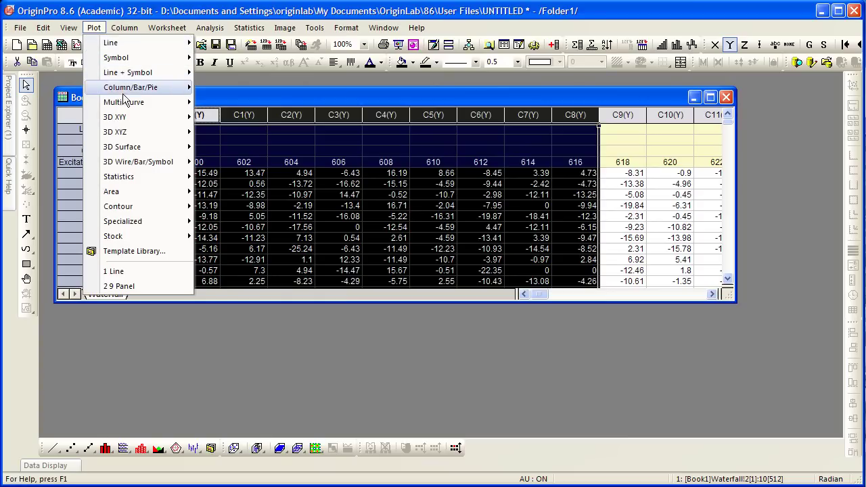
pyautogui.moveTo(152, 103)
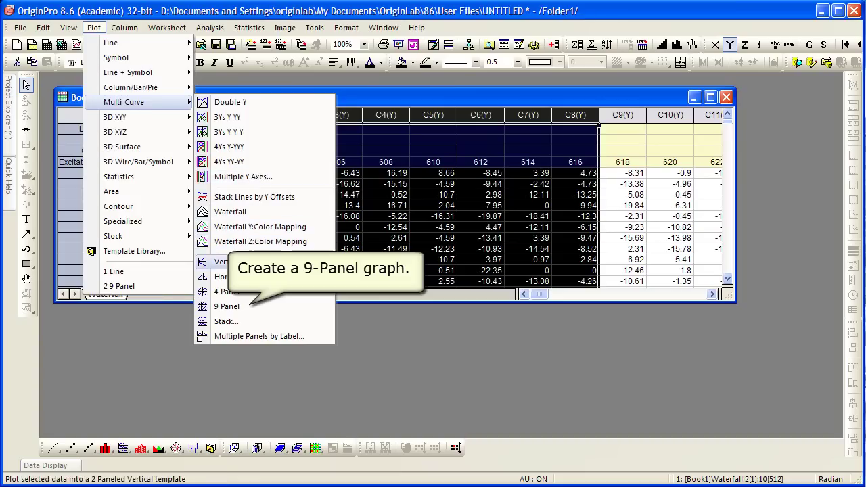
pyautogui.click(258, 306)
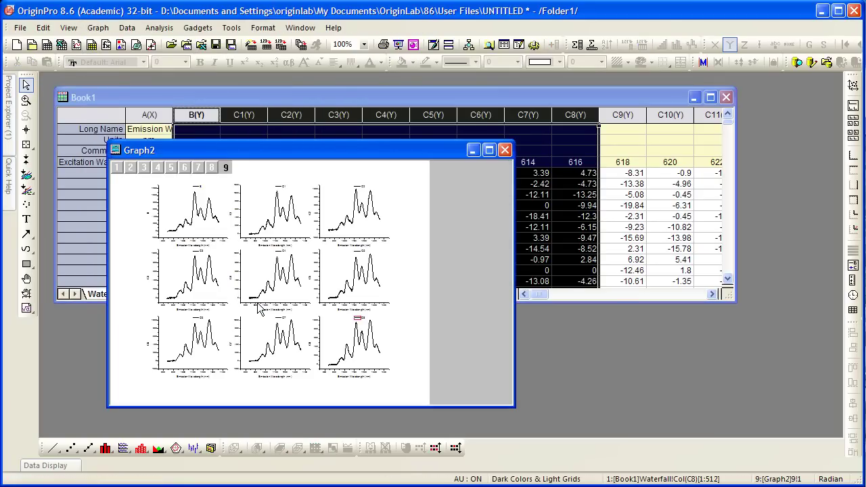
pyautogui.click(211, 233)
pyautogui.click(210, 247)
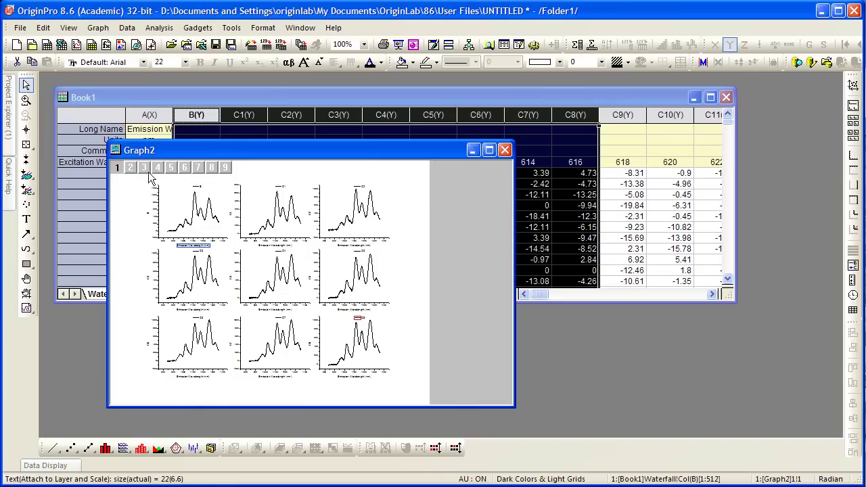
# - Open Layer Management for Graph2, select all nine layers, and show their Display settings
pyautogui.click(98, 27)
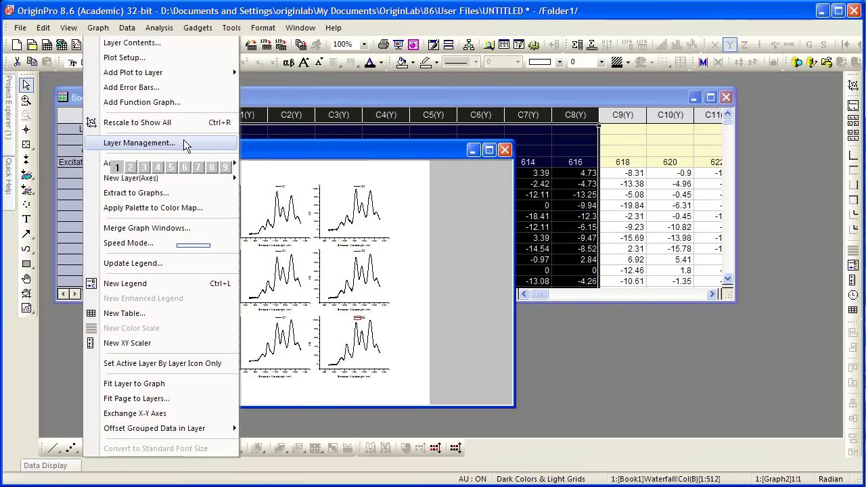
pyautogui.click(183, 142)
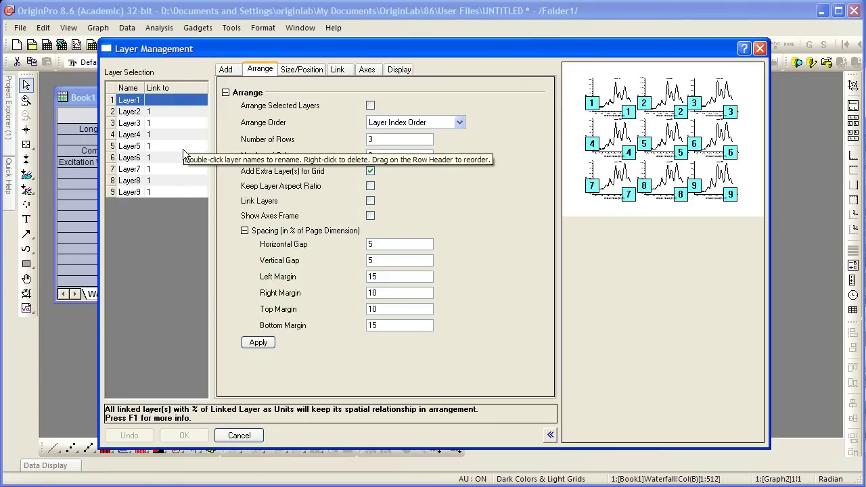
pyautogui.hotkey('ctrl', 'a')
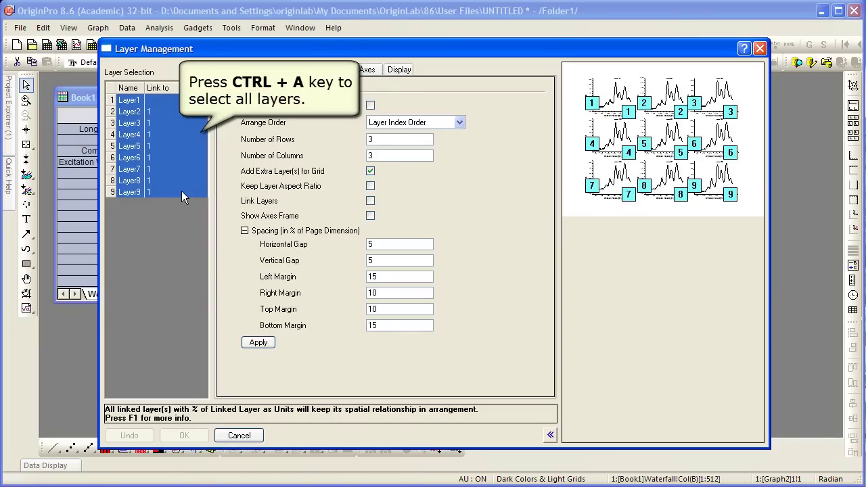
pyautogui.click(398, 68)
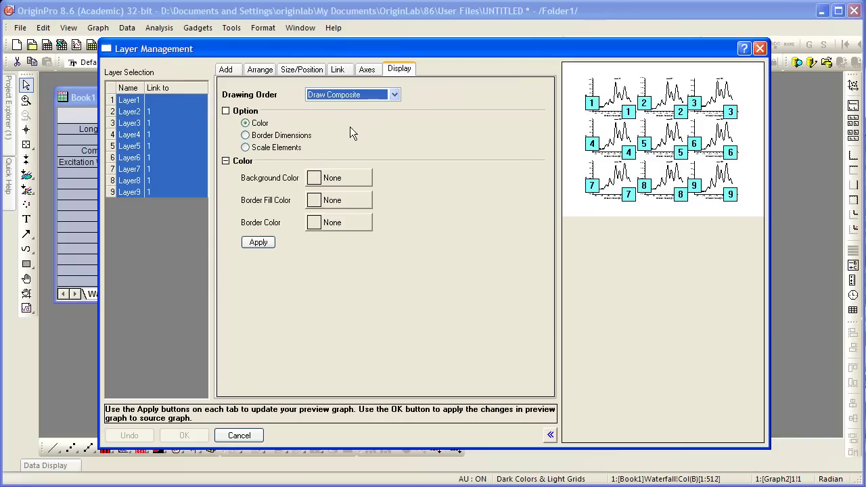
# - Set Scale Mode to Fixed Factor with value 1 for all nine layers and preview with Apply
pyautogui.click(302, 148)
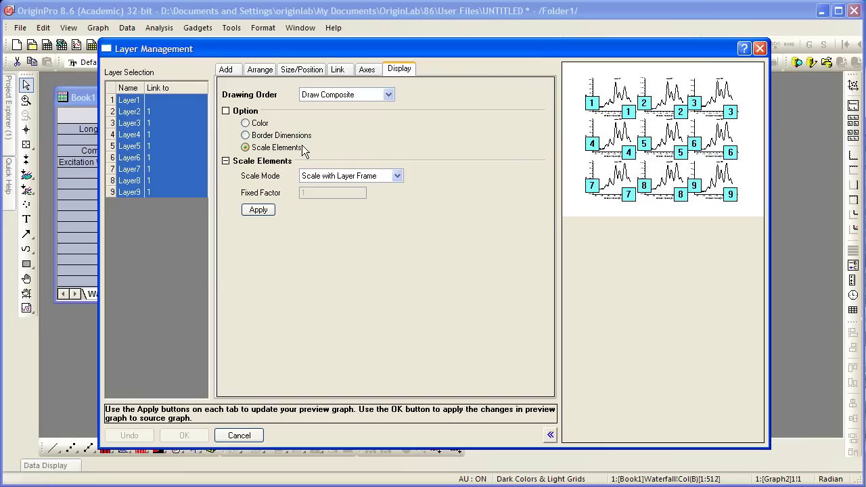
pyautogui.click(397, 175)
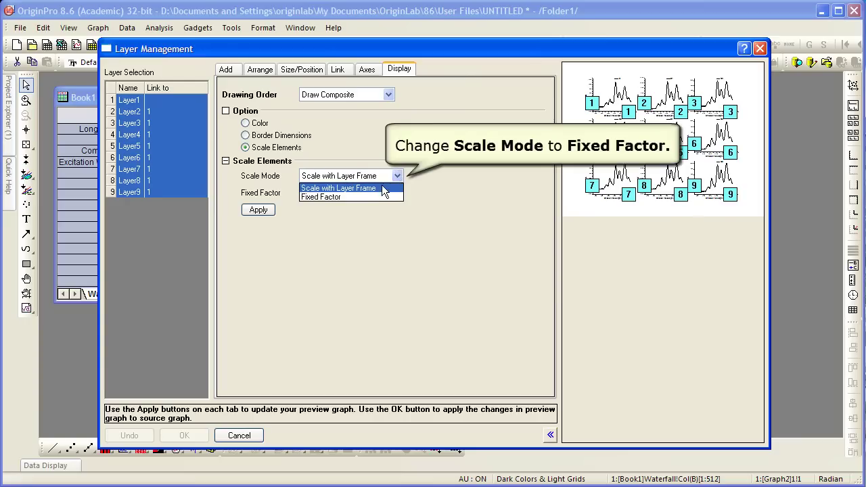
pyautogui.click(379, 197)
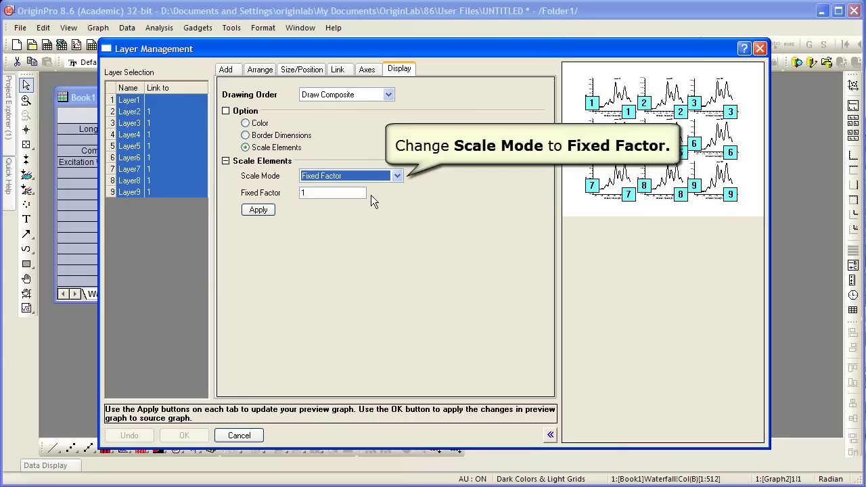
pyautogui.click(330, 193)
pyautogui.write('1')
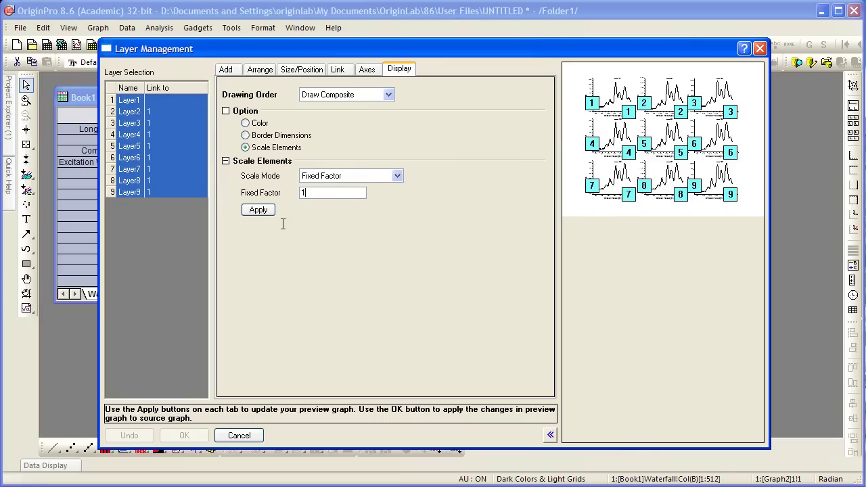
pyautogui.click(259, 210)
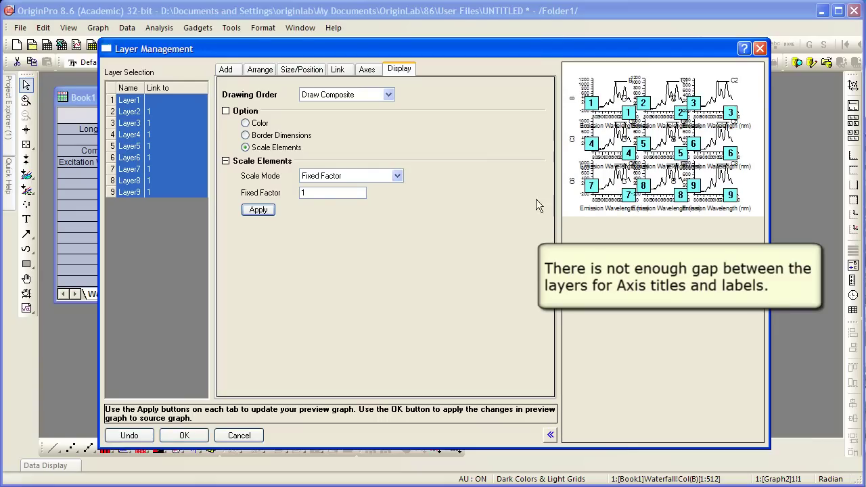
# - On the Arrange tab, set Horizontal Gap 10 and Vertical Gap 12 and apply
pyautogui.click(261, 71)
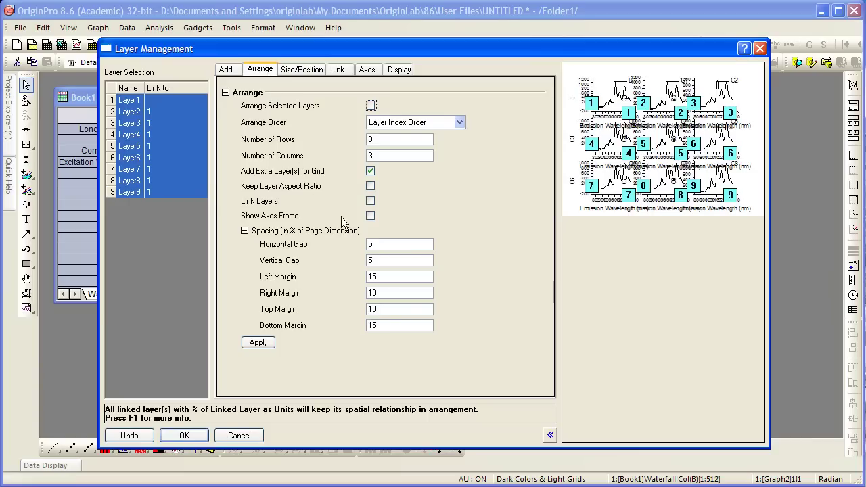
pyautogui.doubleClick(379, 244)
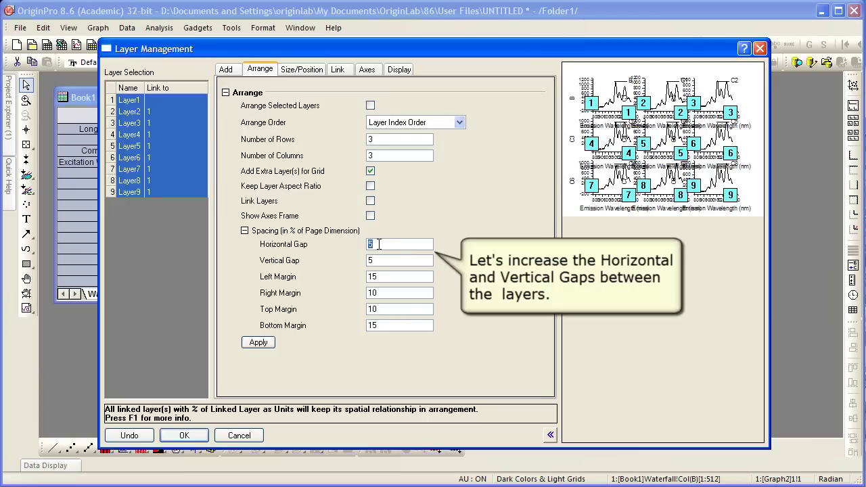
pyautogui.write('10')
pyautogui.doubleClick(379, 260)
pyautogui.write('12')
pyautogui.click(272, 341)
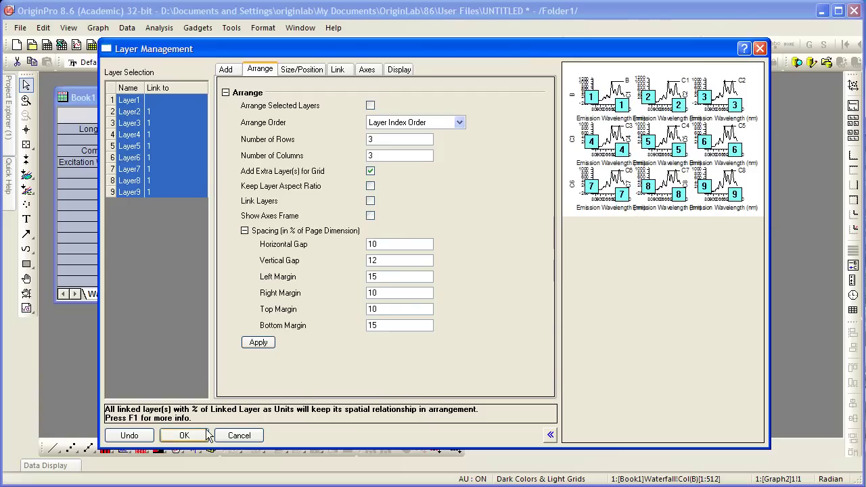
# - Confirm the layer changes, then set layer 1's Emission Wavelength (nm) title to Tahoma, size 16
pyautogui.click(184, 435)
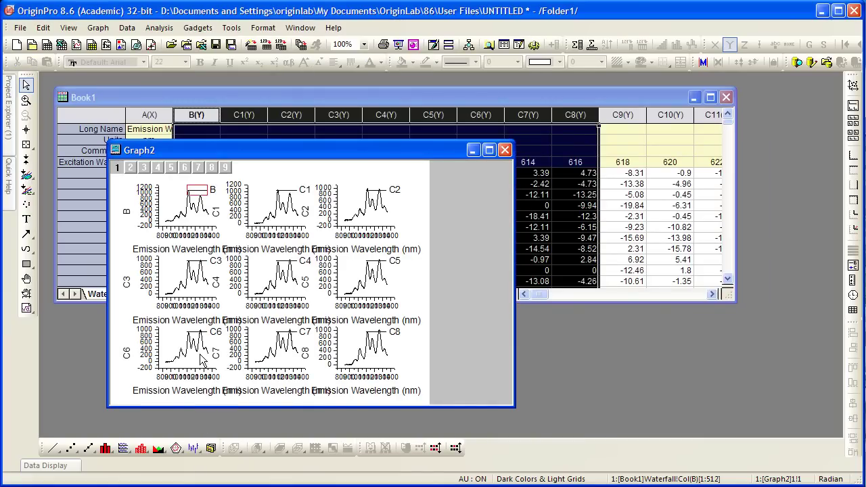
pyautogui.click(202, 250)
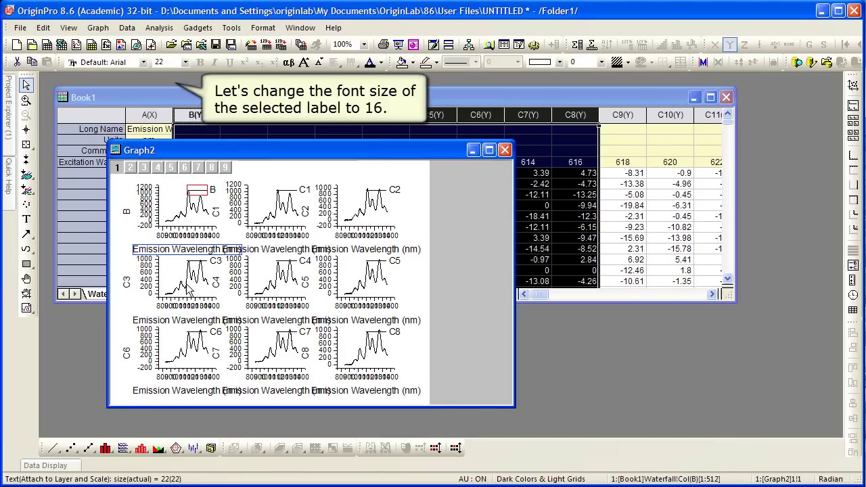
pyautogui.click(186, 62)
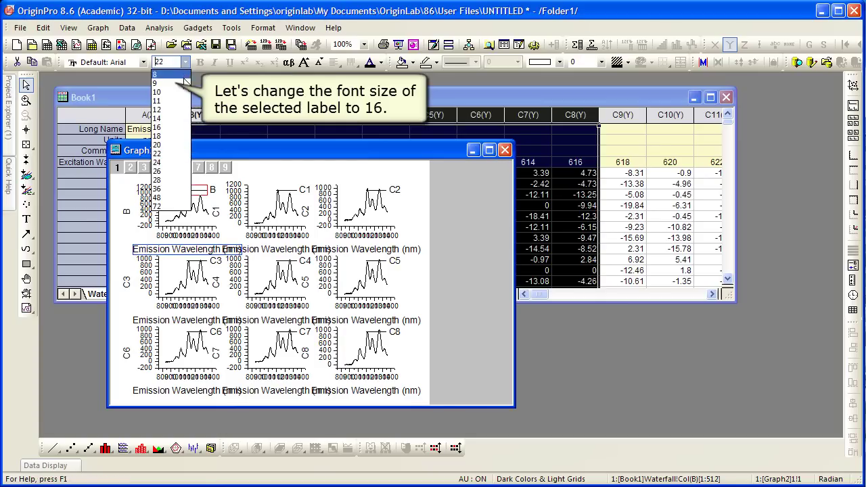
pyautogui.click(174, 126)
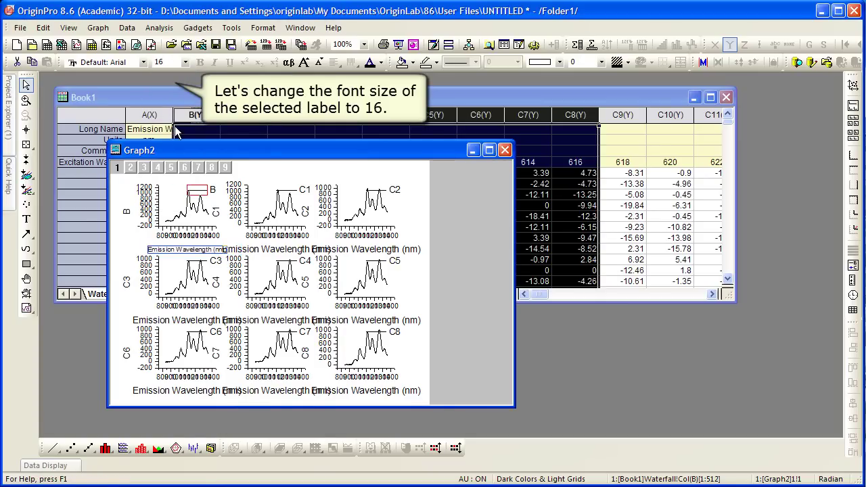
pyautogui.click(144, 64)
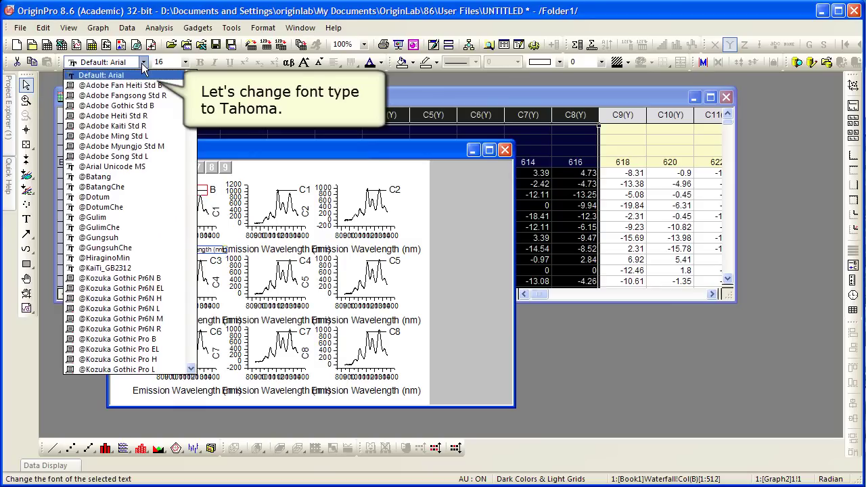
pyautogui.write('Tahoma')
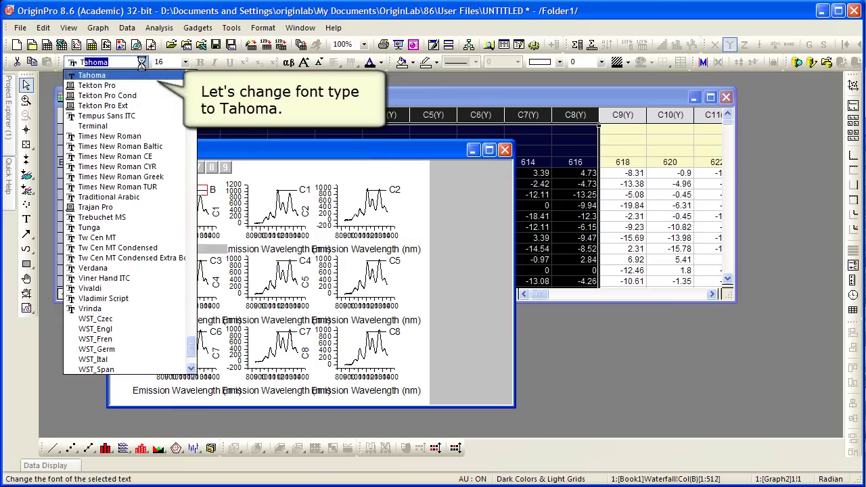
pyautogui.press('Return')
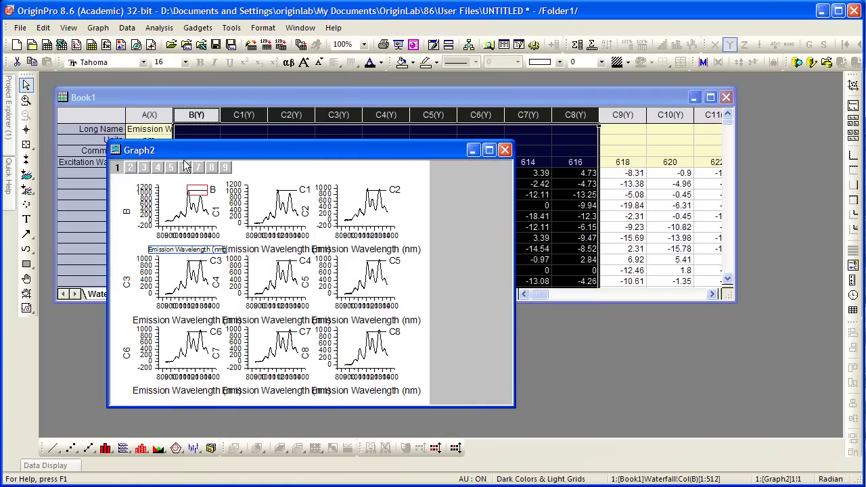
# - Copy the first axis title's Tahoma 16 font format and paste it onto all nine layers' labels
pyautogui.rightClick(205, 250)
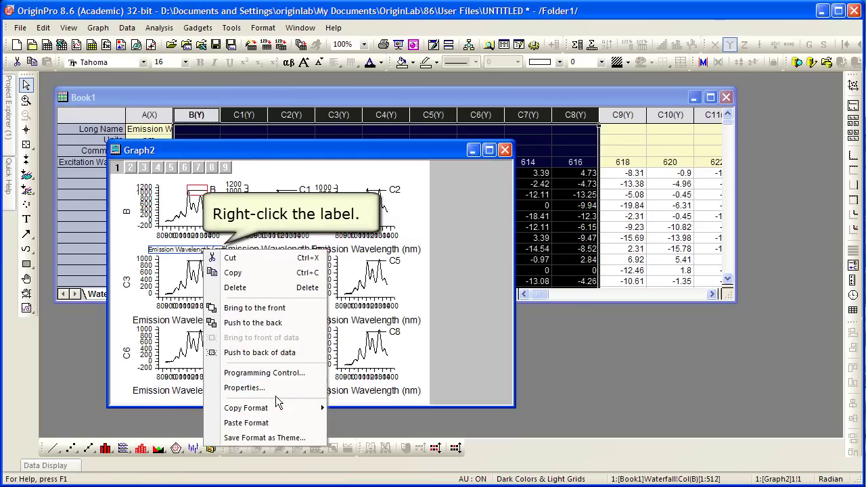
pyautogui.moveTo(280, 406)
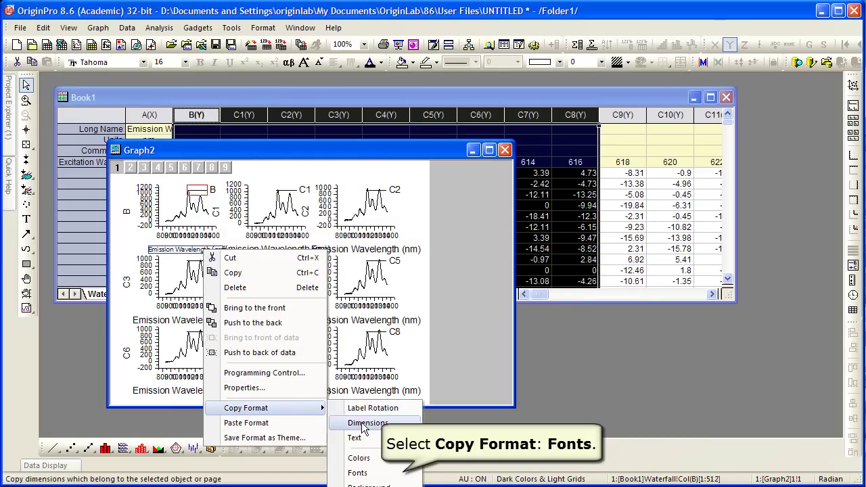
pyautogui.click(374, 475)
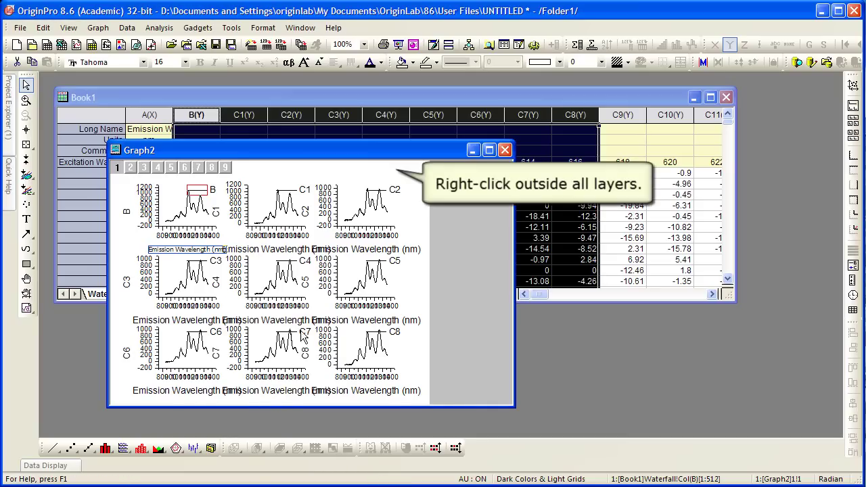
pyautogui.rightClick(349, 164)
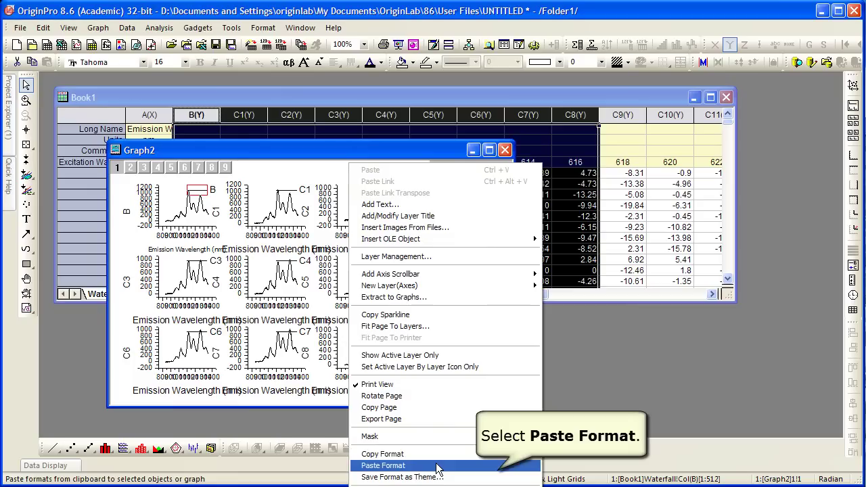
pyautogui.click(437, 465)
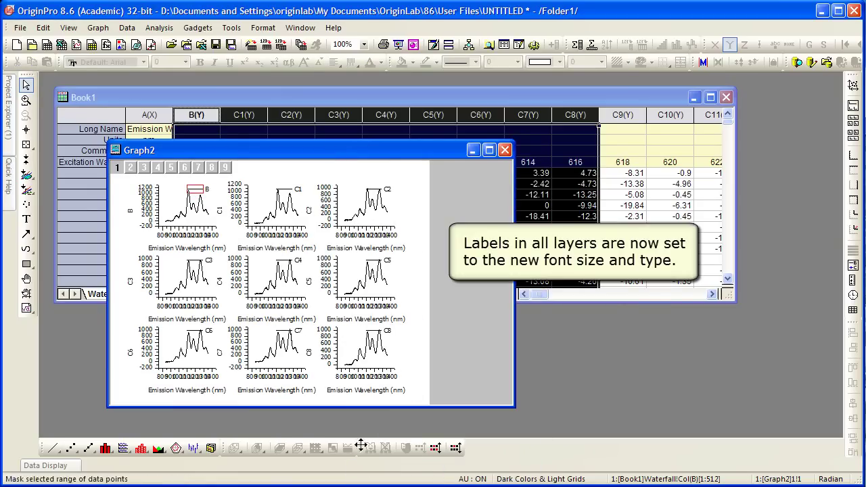
pyautogui.click(130, 213)
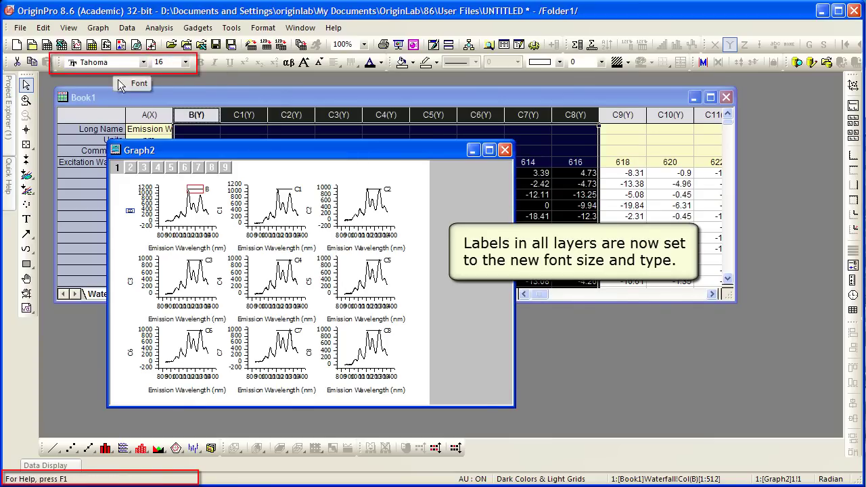
pyautogui.click(273, 237)
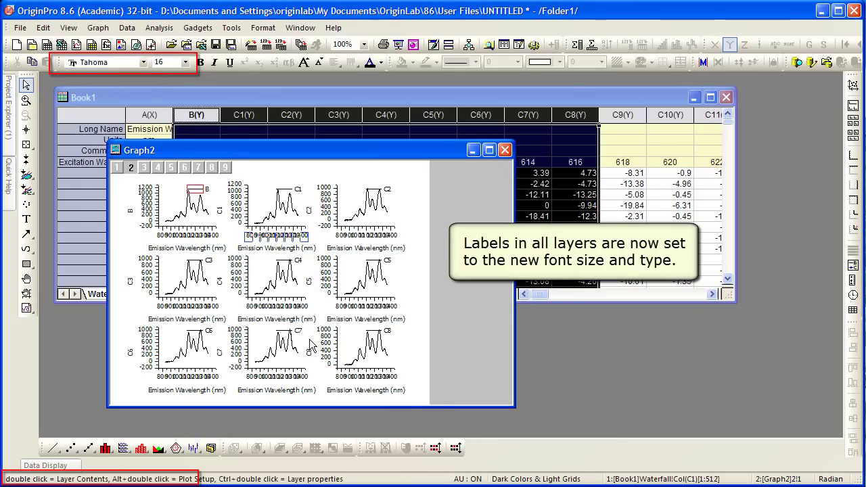
pyautogui.click(331, 392)
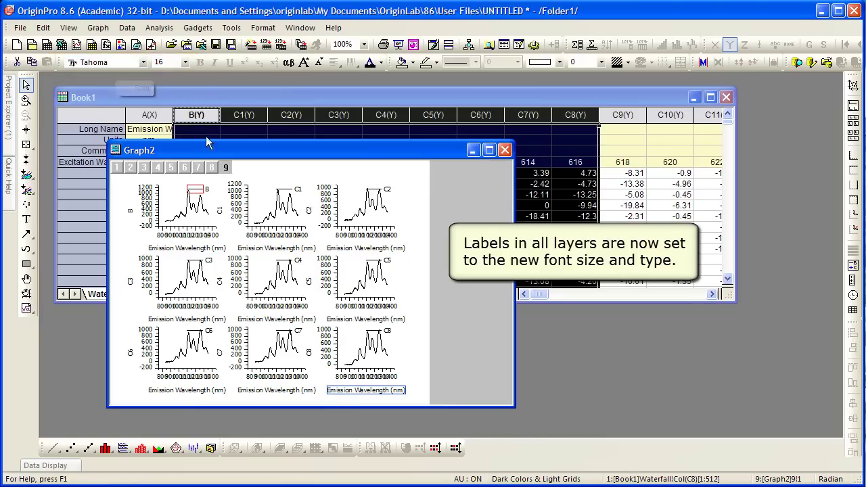
pyautogui.click(409, 287)
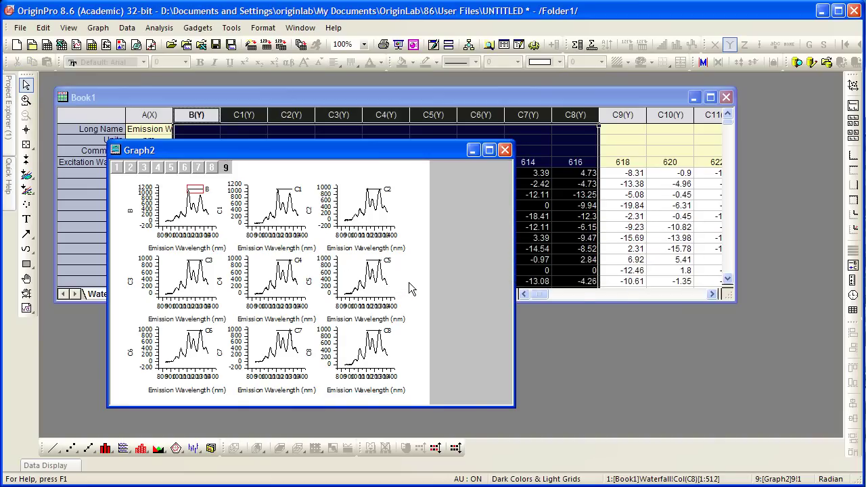